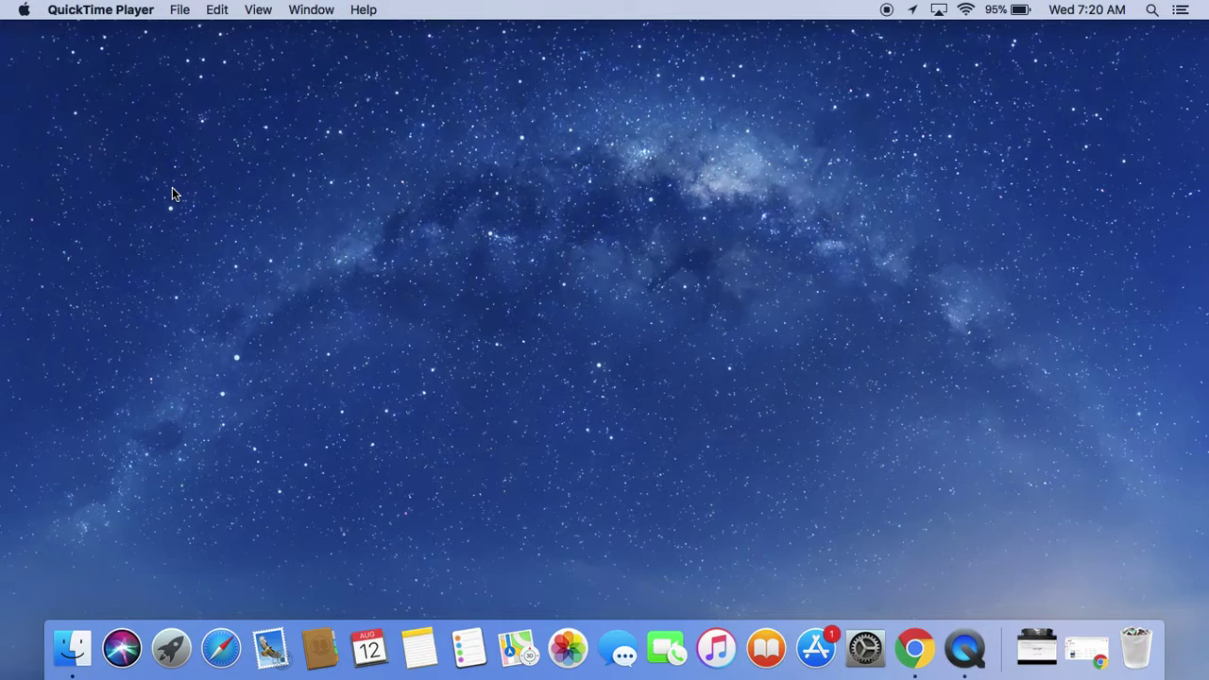
Launch Logger Pro from a Spotlight search for 'lo'.
key("super+space")
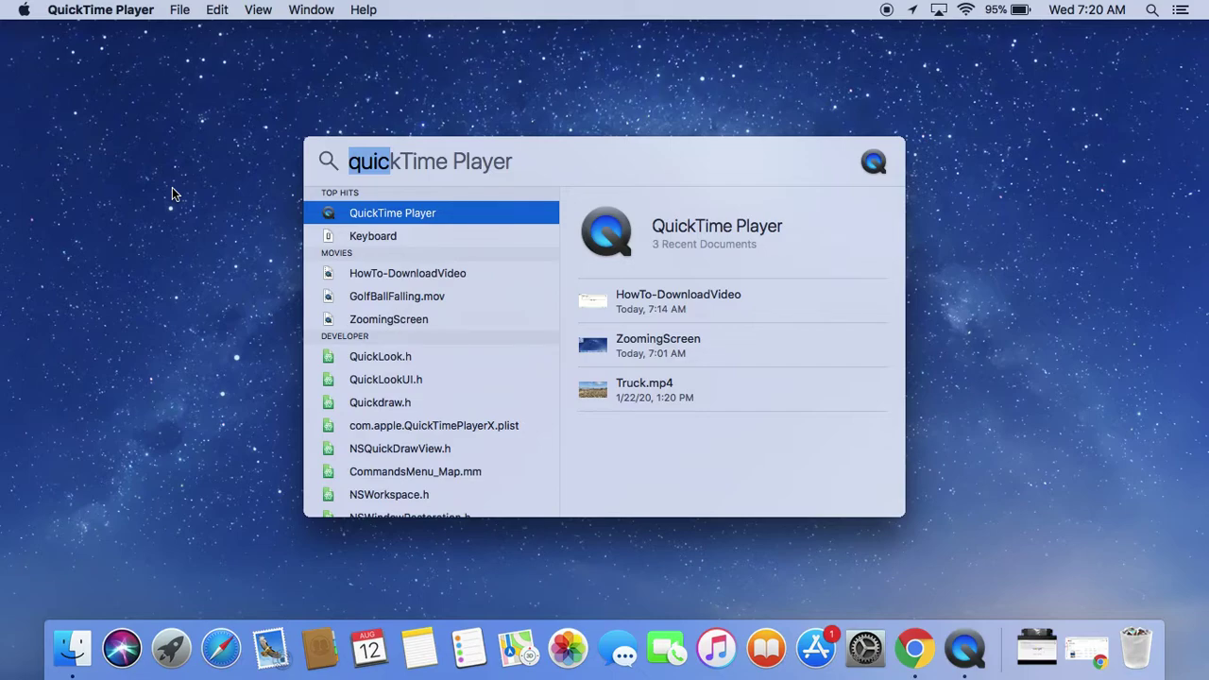
key("BackSpace")
type("logg")
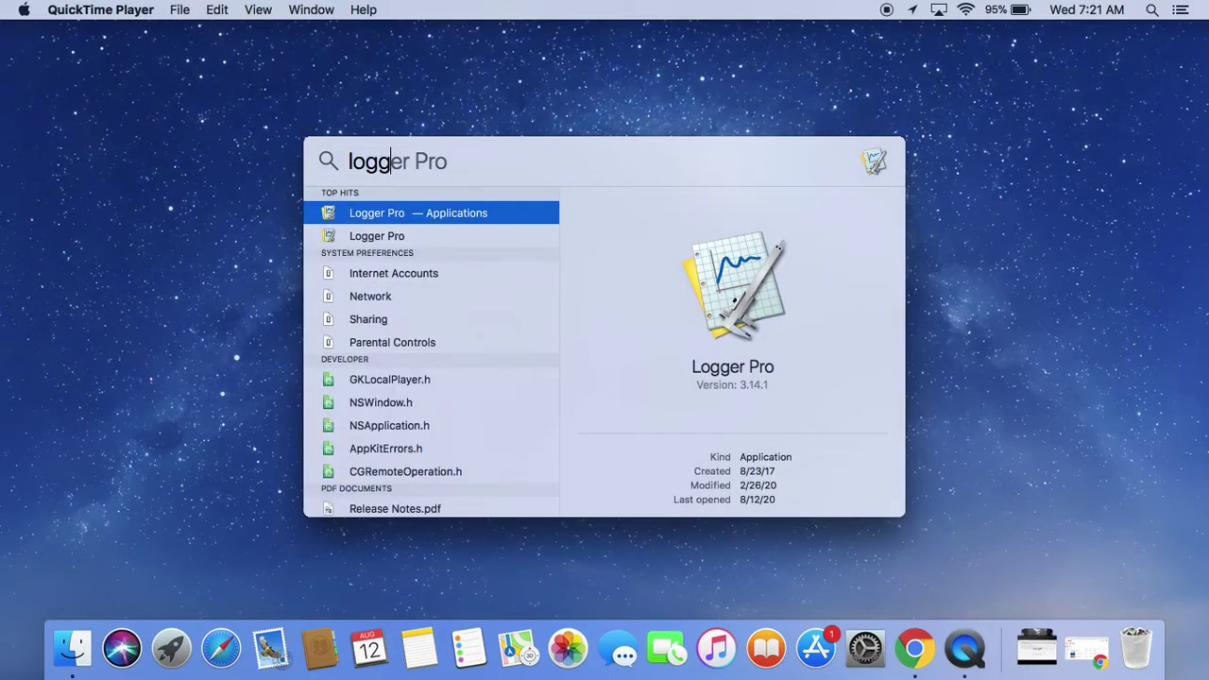
key("Return")
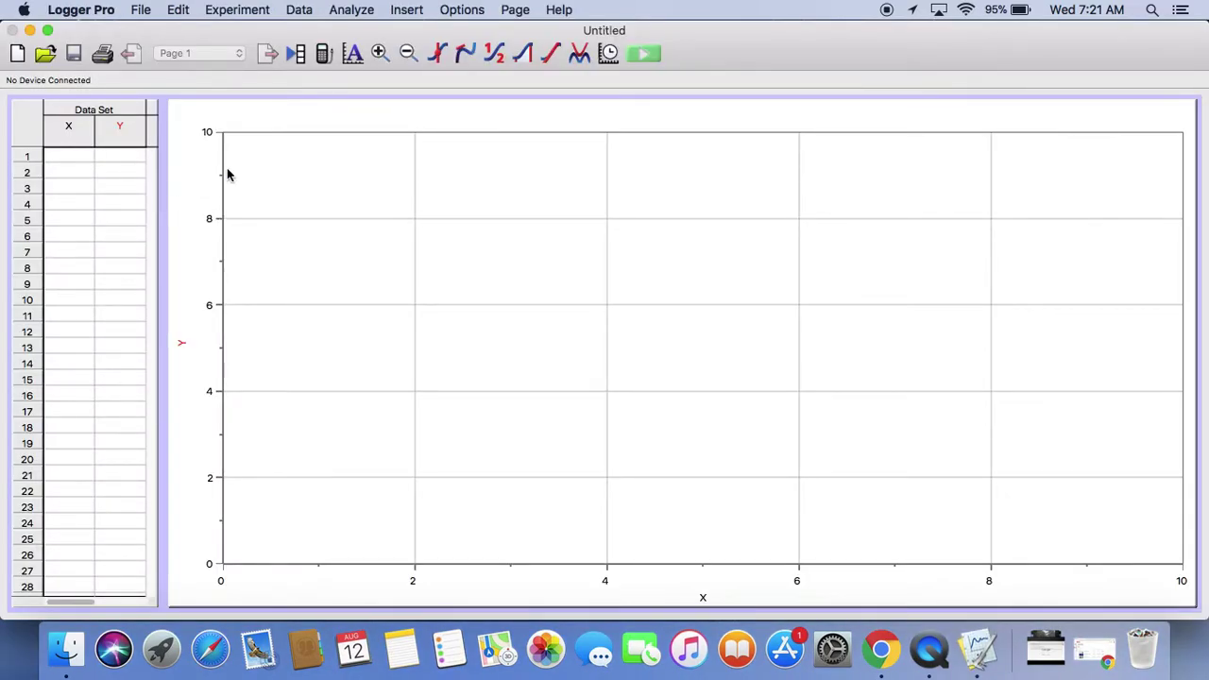
Insert the movie GolfBallFalling.mov from the Downloads folder.
left_click(404, 11)
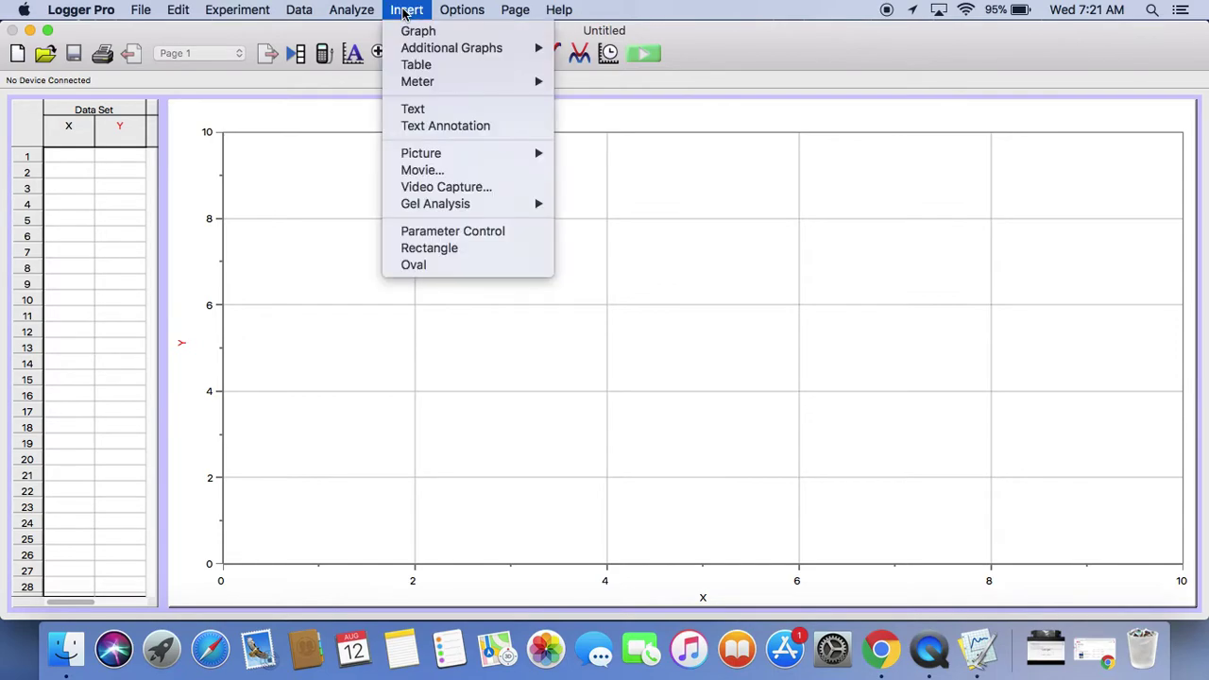
left_click(421, 171)
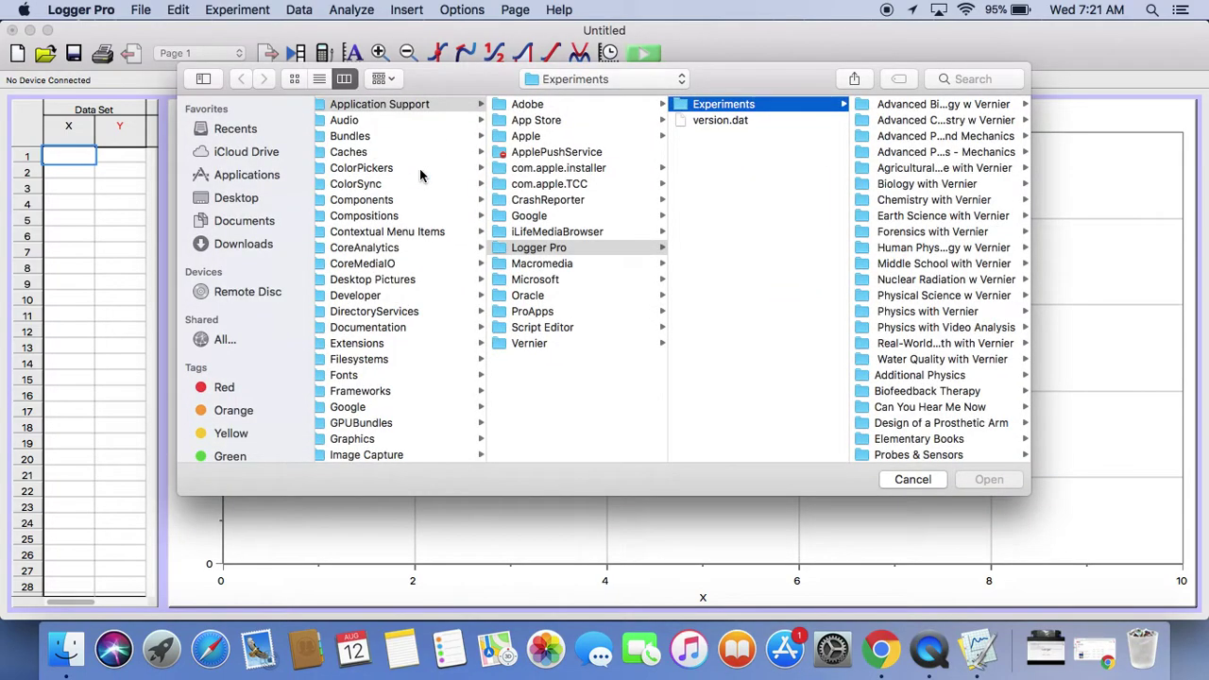
left_click(233, 245)
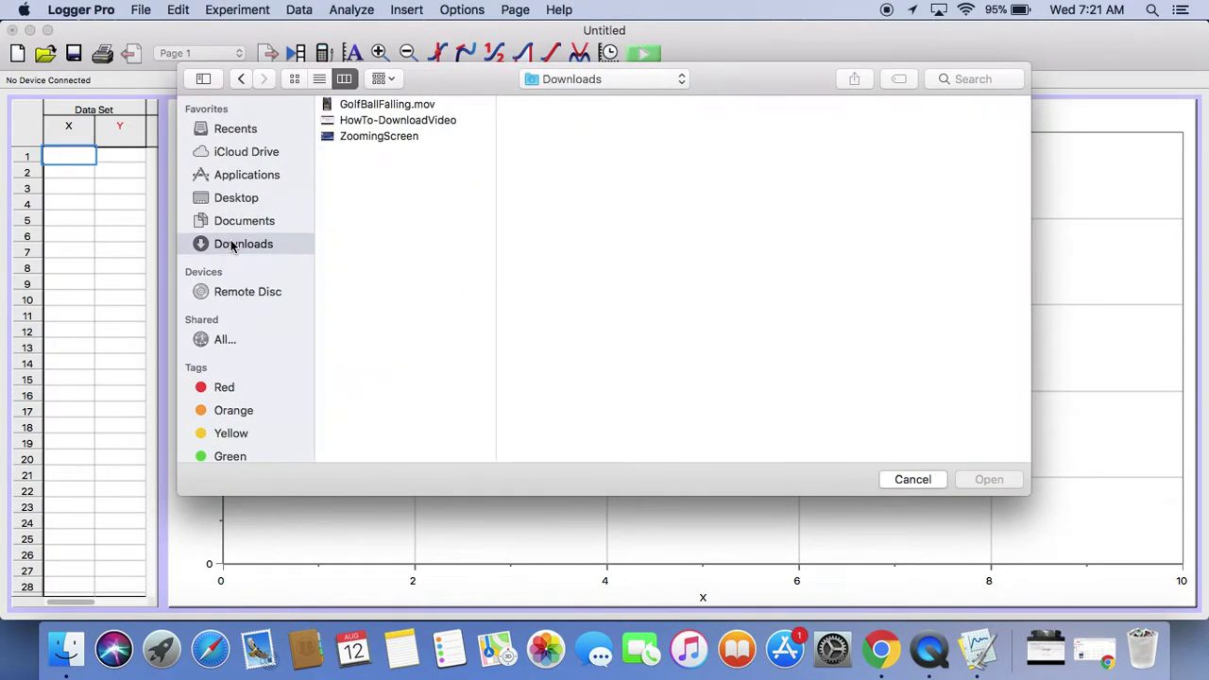
left_click(372, 105)
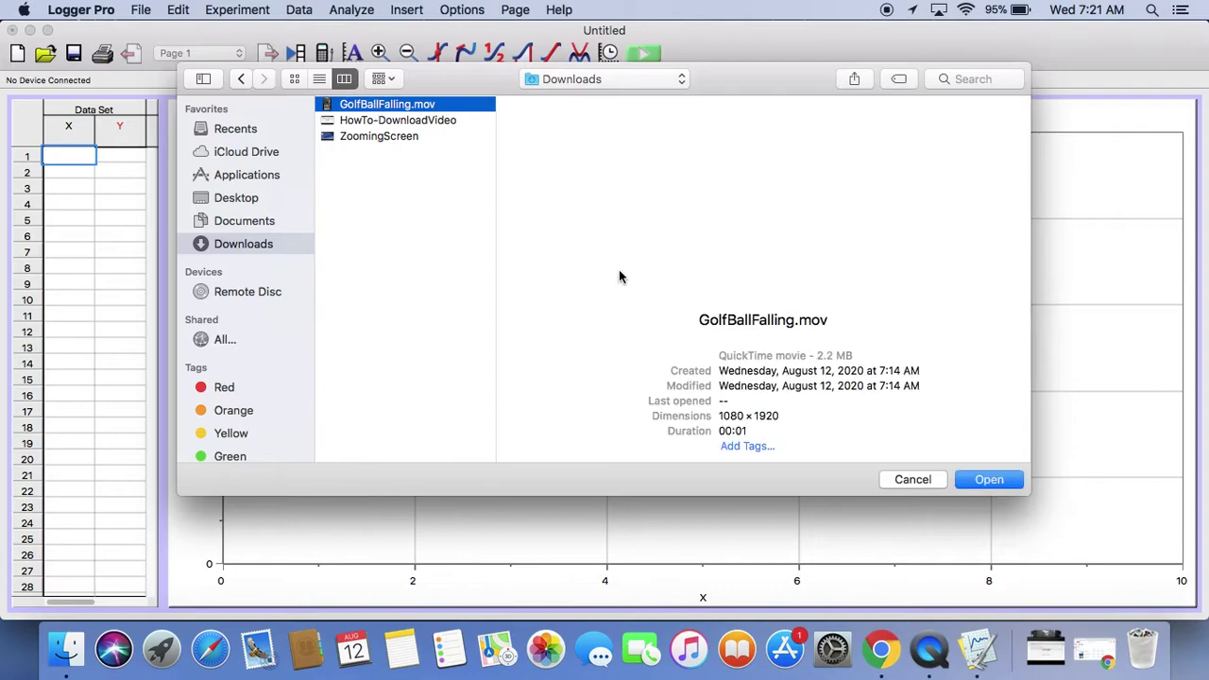
left_click(989, 481)
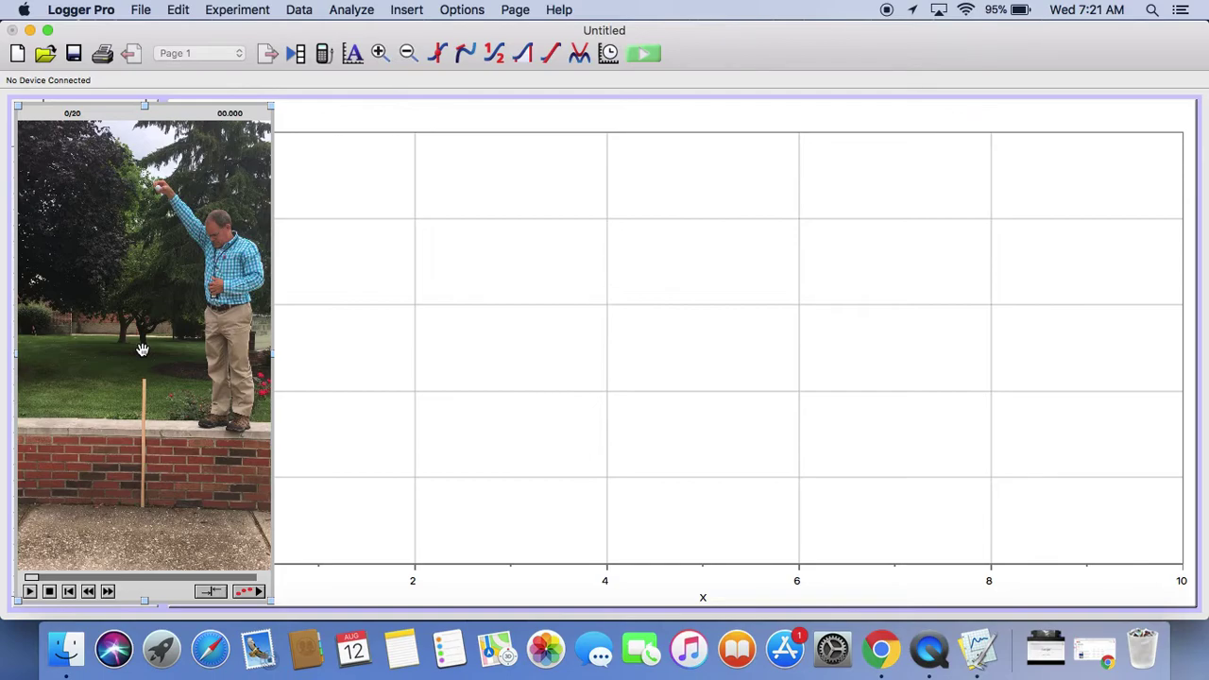
Enable video analysis and place the coordinate origin at the man's raised hand.
left_click(253, 592)
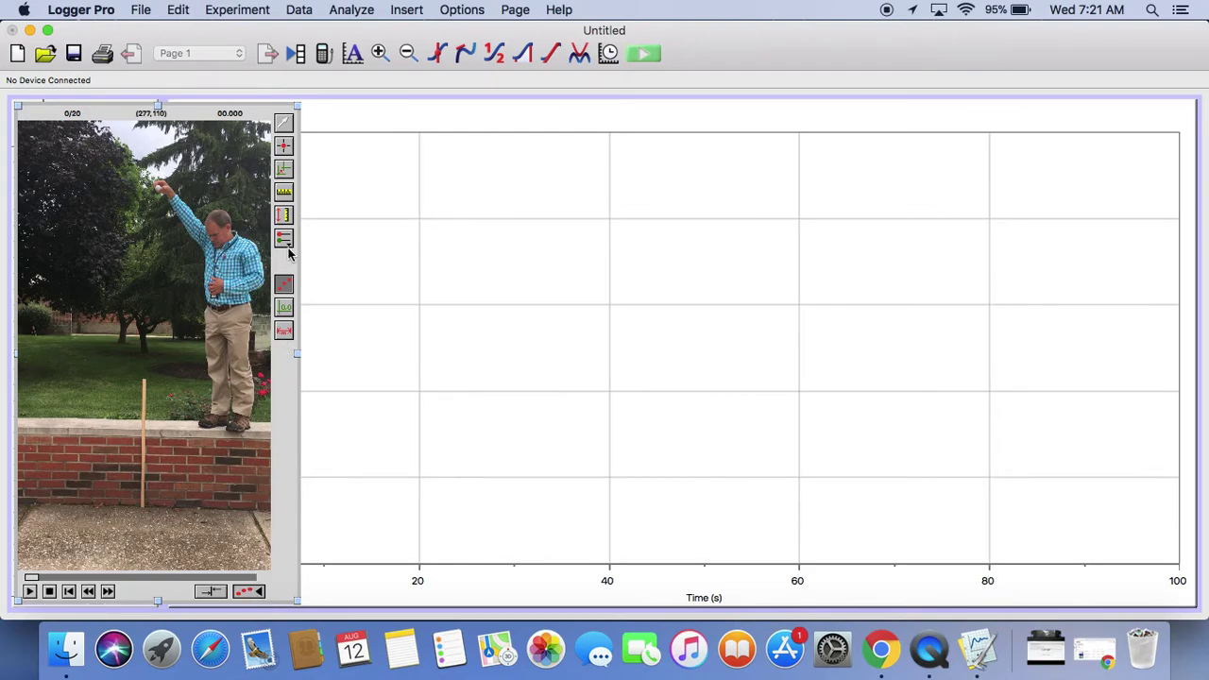
left_click(284, 171)
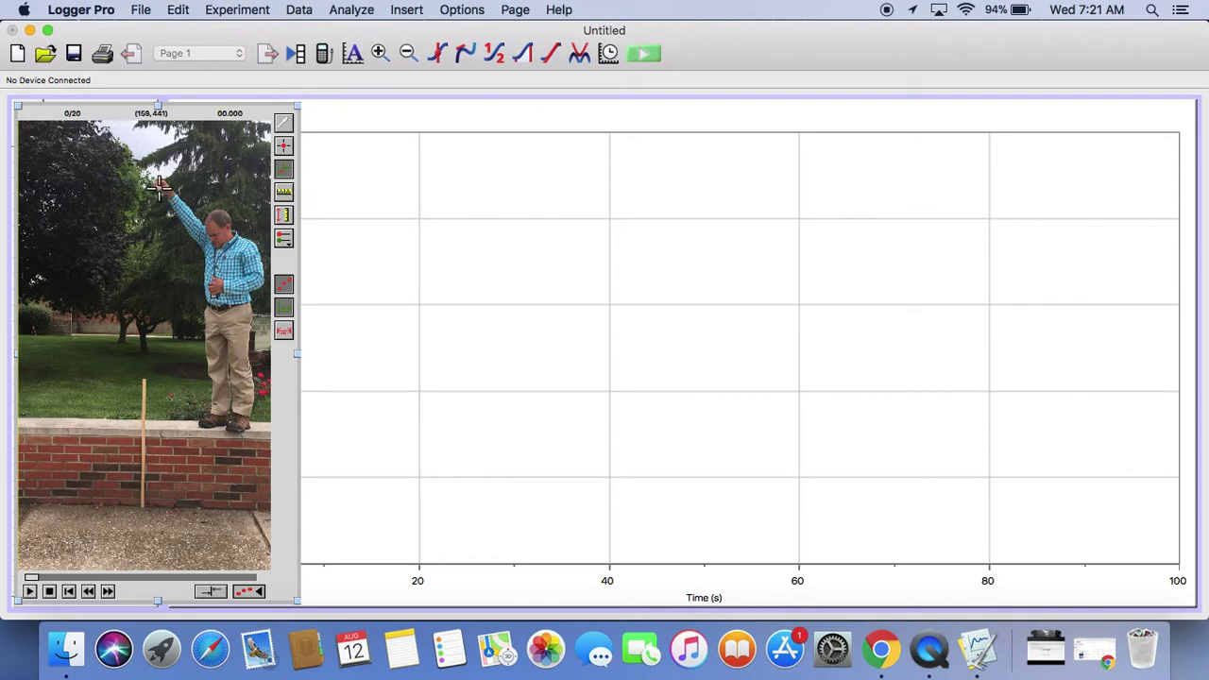
left_click(158, 187)
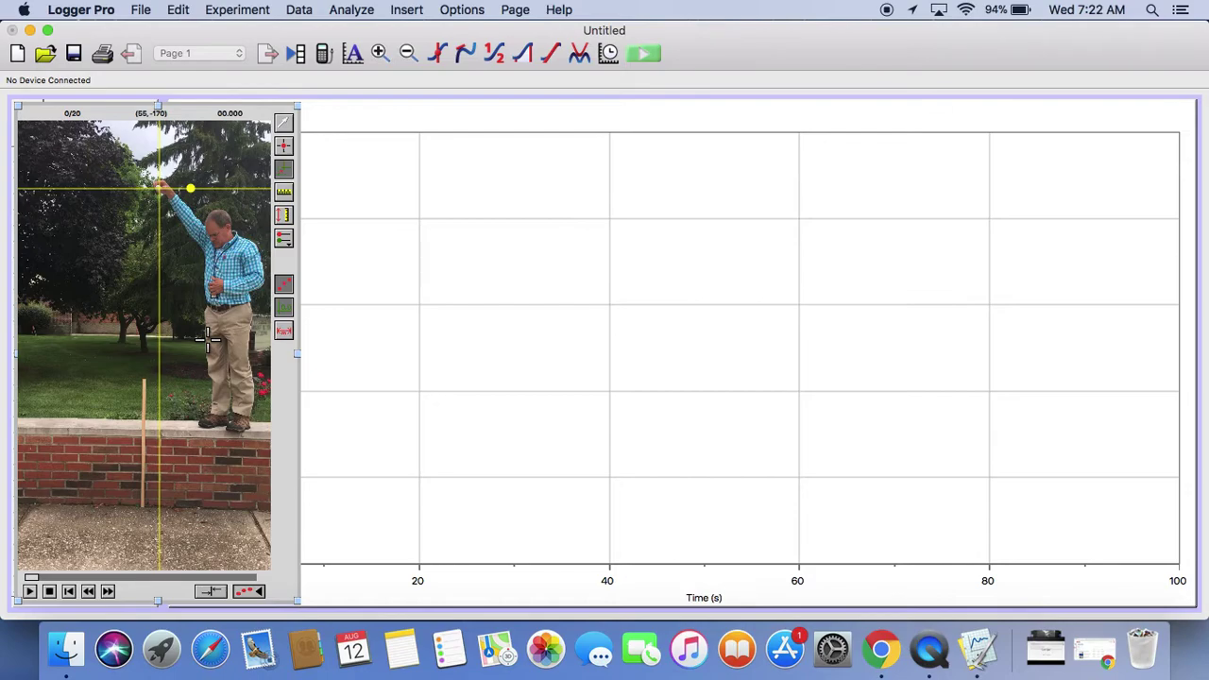
Set the movie scale to 1 m along the meter stick.
left_click(284, 193)
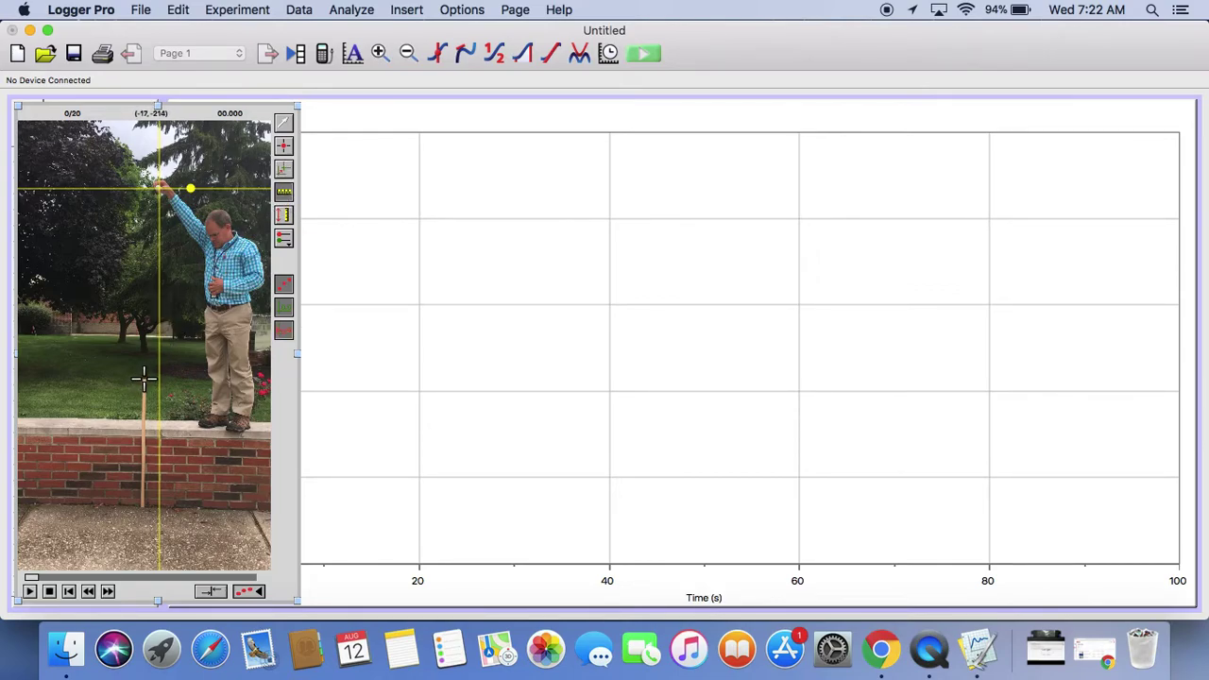
left_click_drag(144, 378, 142, 508)
left_click_drag(141, 509, 142, 510)
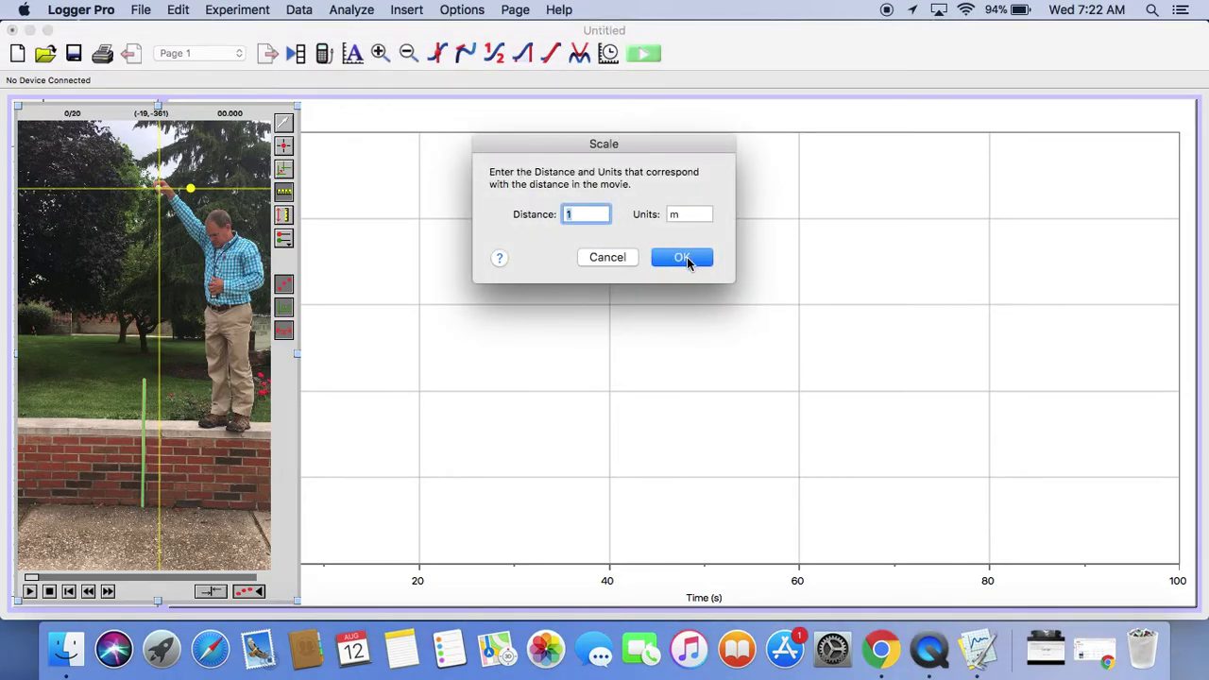
left_click(685, 258)
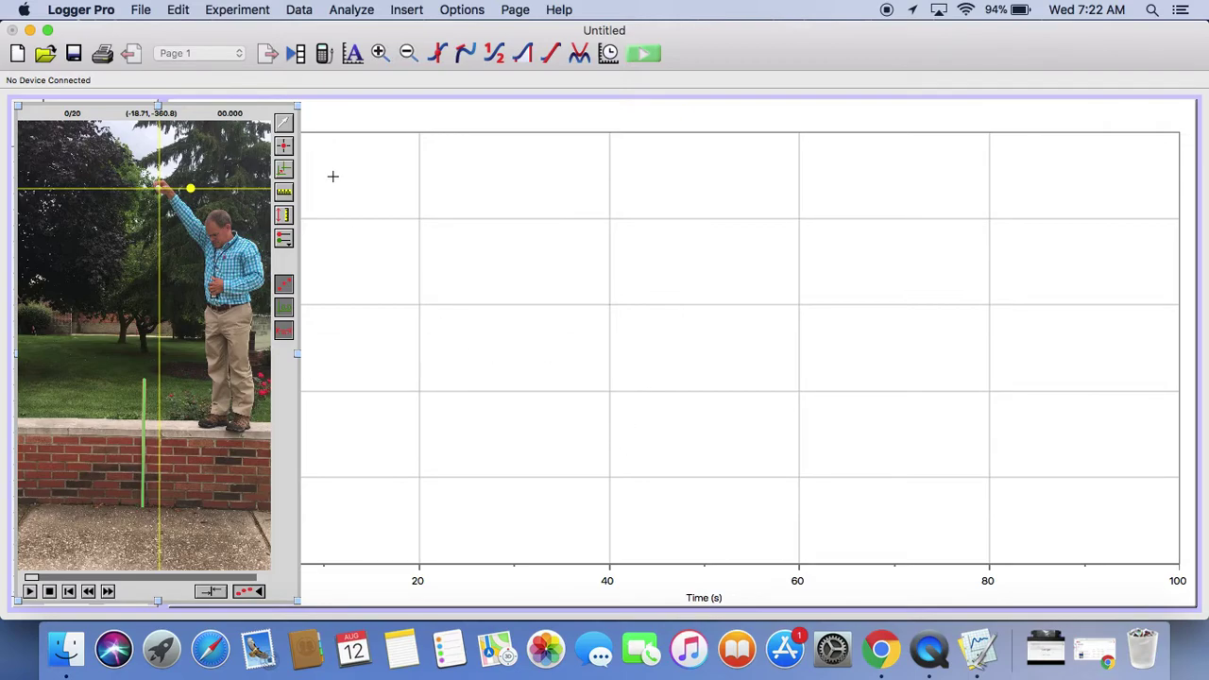
Mark the golf ball's position in each of the 20 video frames.
left_click(284, 147)
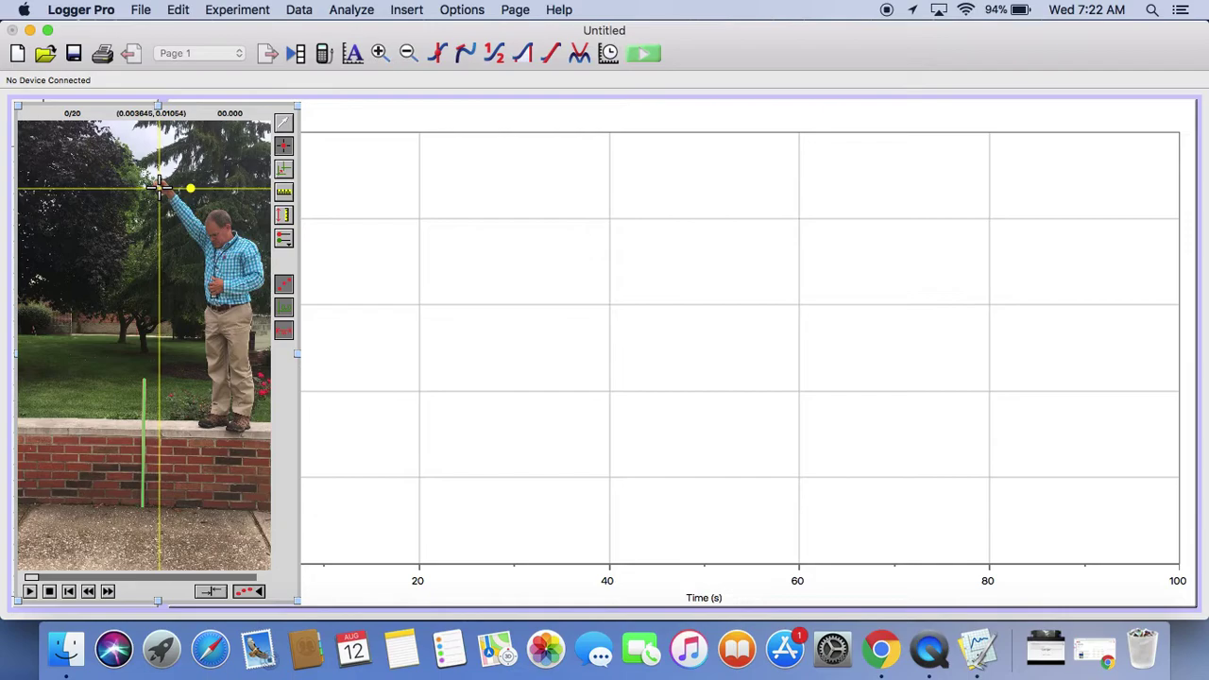
left_click(158, 185)
left_click(159, 187)
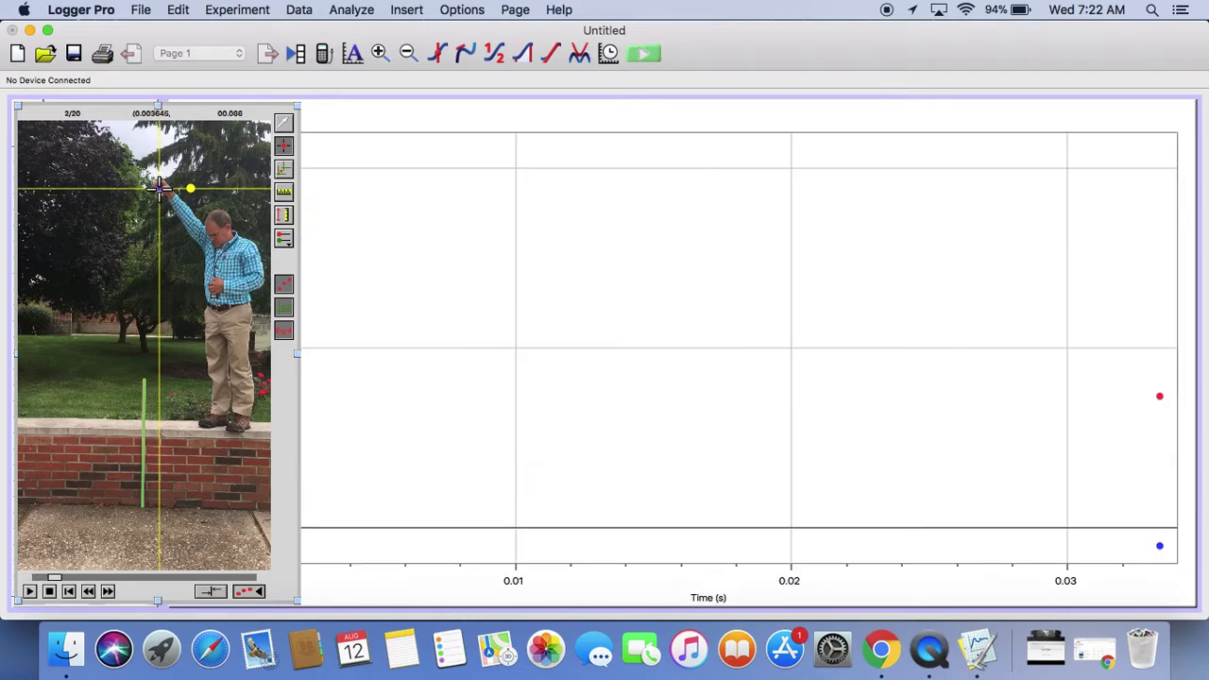
left_click(159, 188)
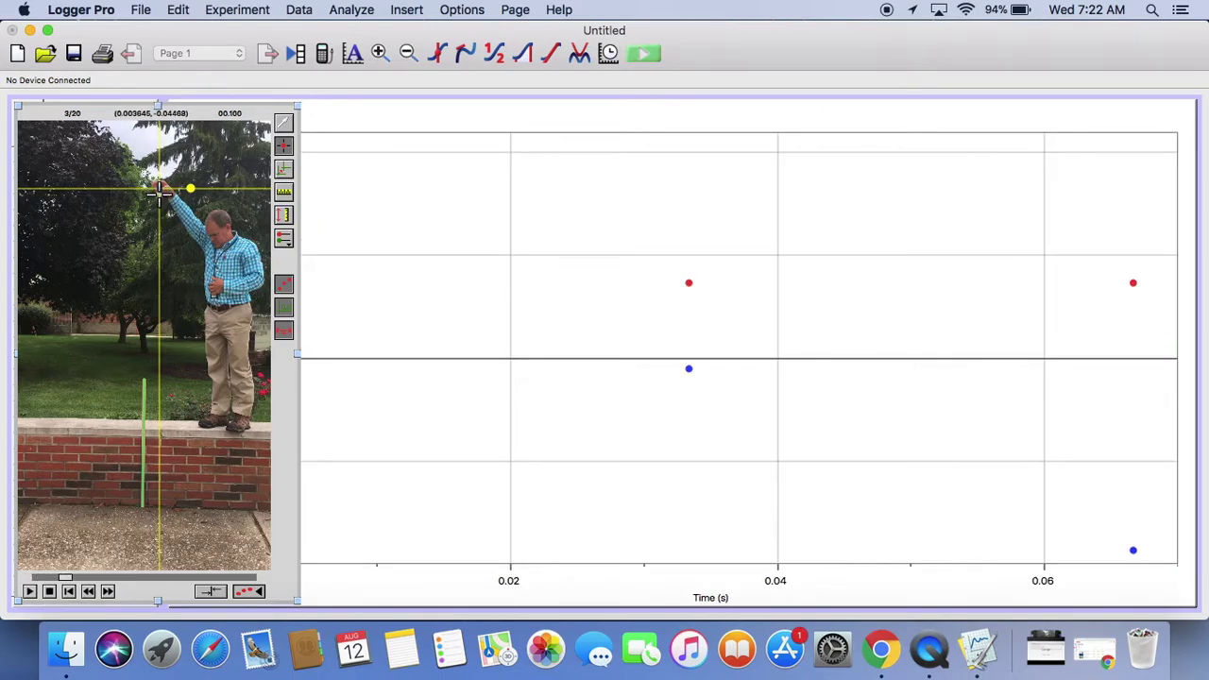
left_click(159, 189)
left_click(159, 192)
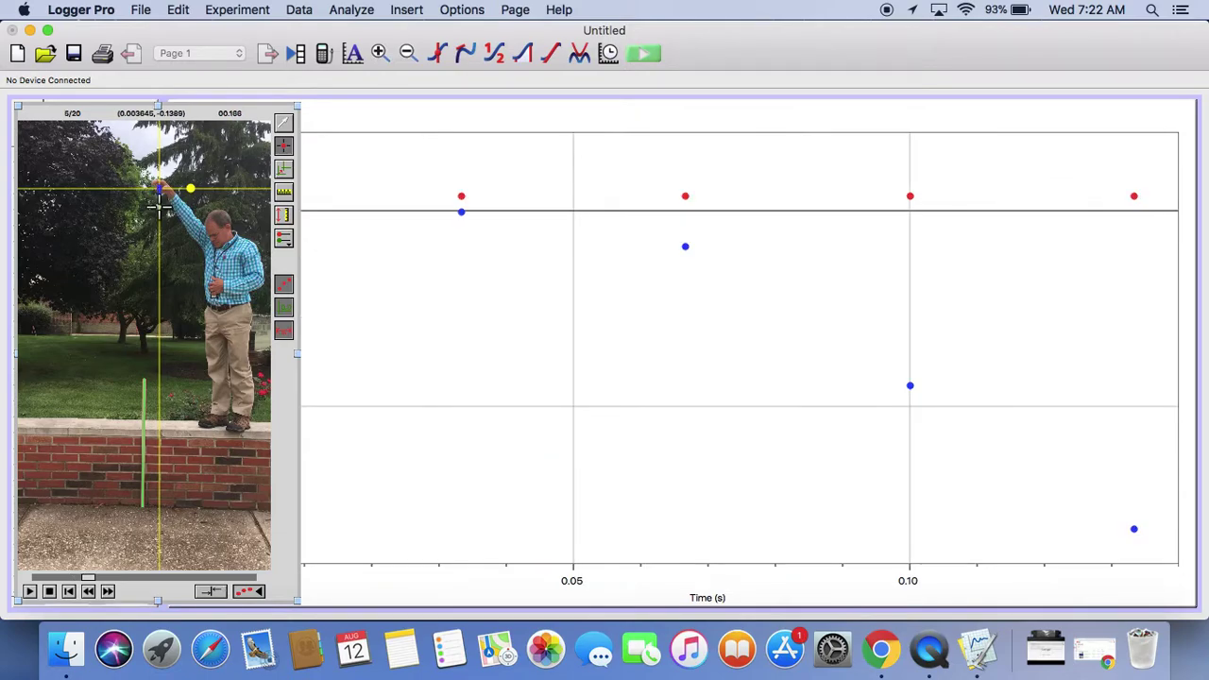
left_click(161, 208)
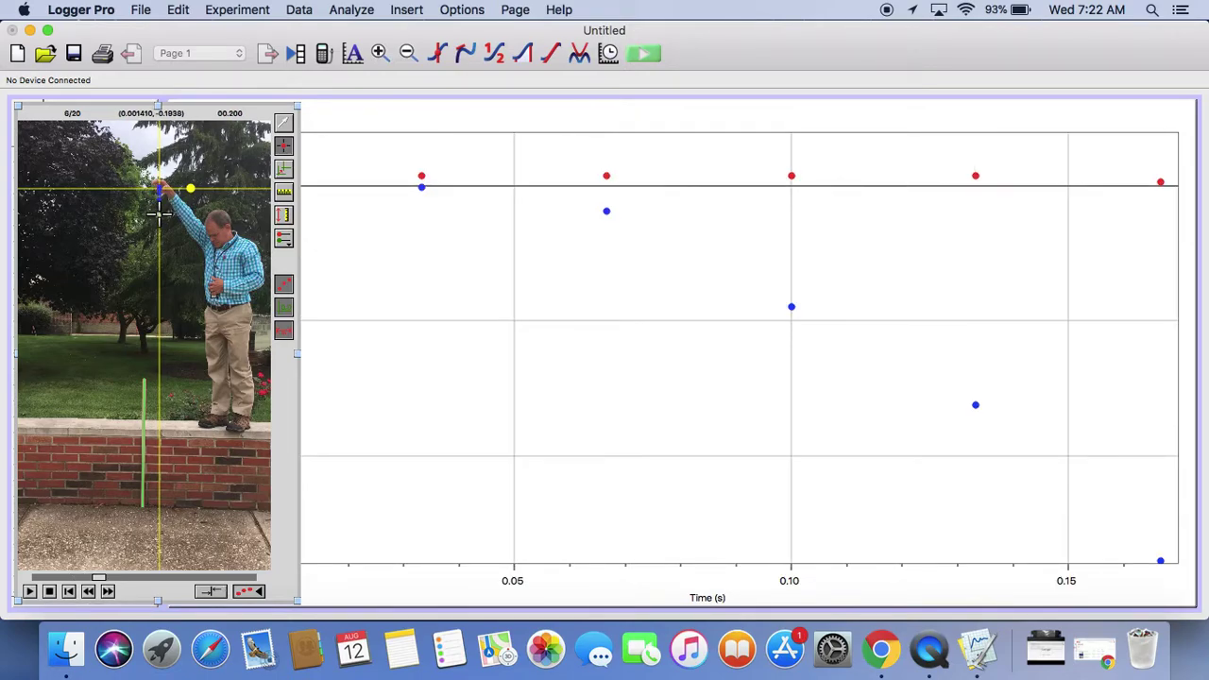
left_click(159, 213)
left_click(158, 223)
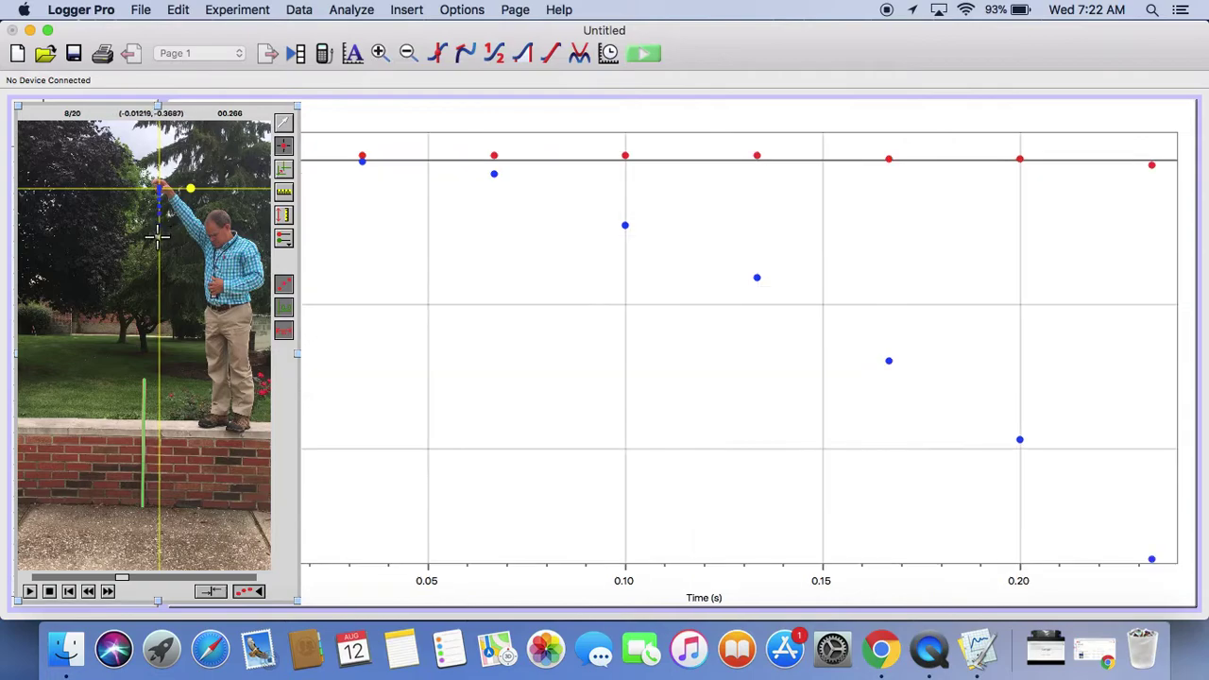
left_click(158, 232)
left_click(158, 241)
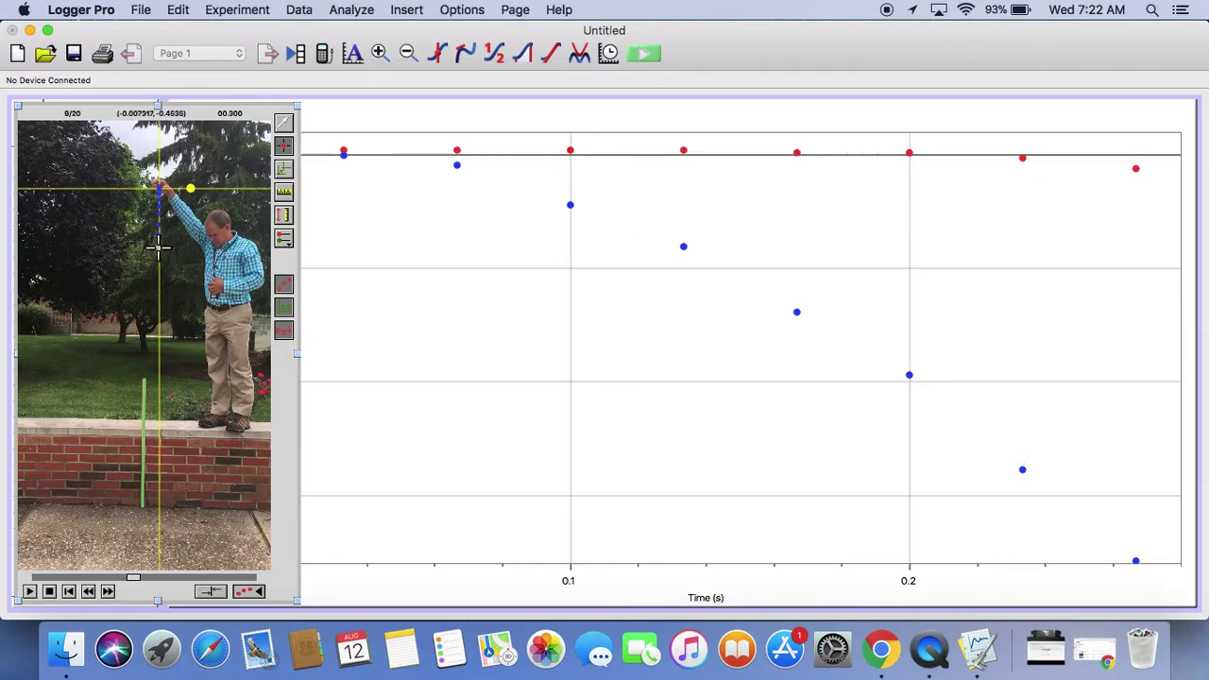
left_click(159, 251)
left_click(158, 262)
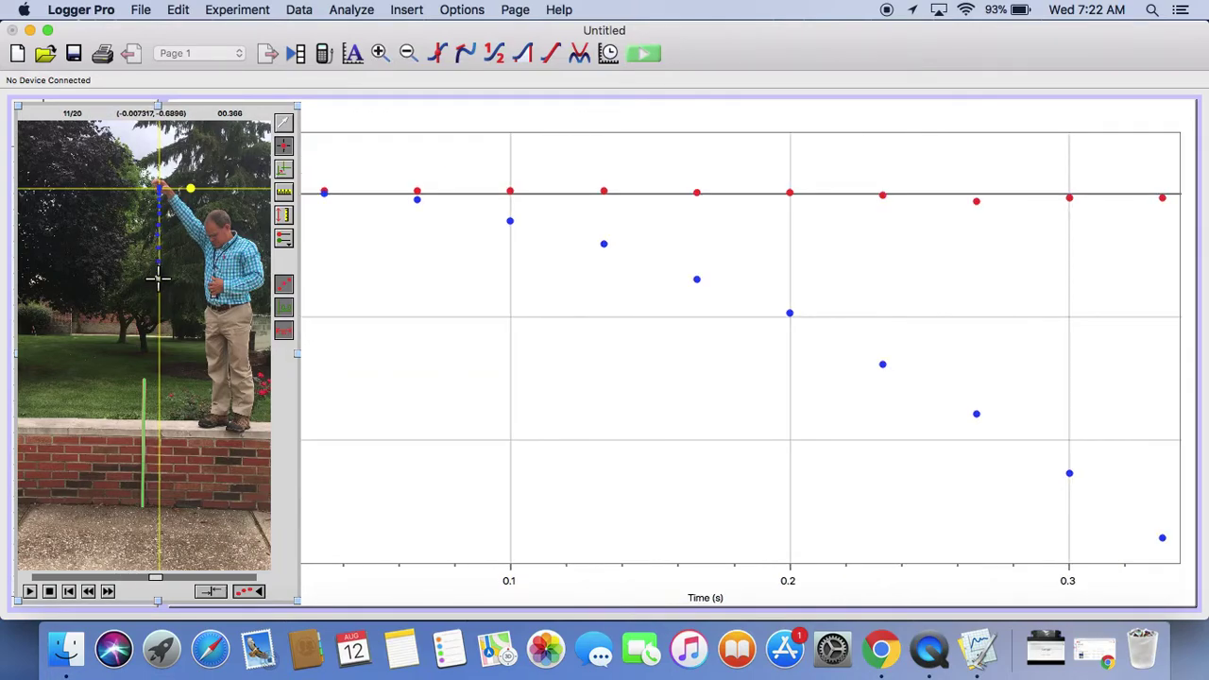
left_click(159, 276)
left_click(158, 287)
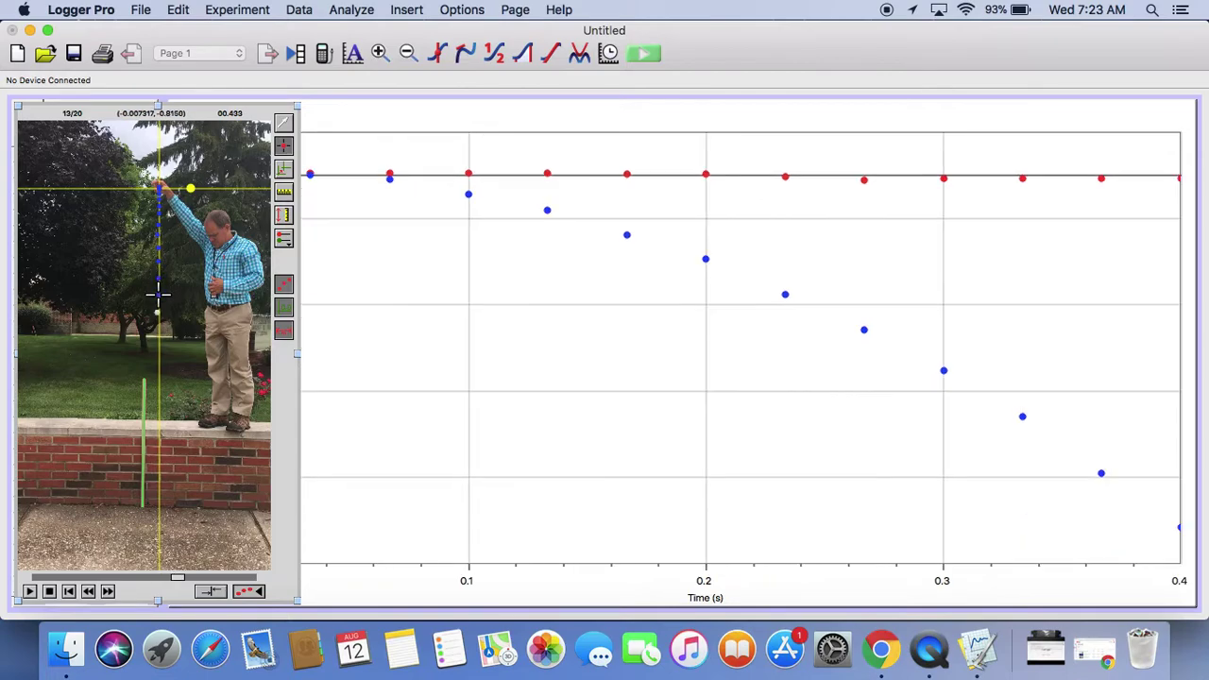
left_click(158, 301)
left_click(158, 312)
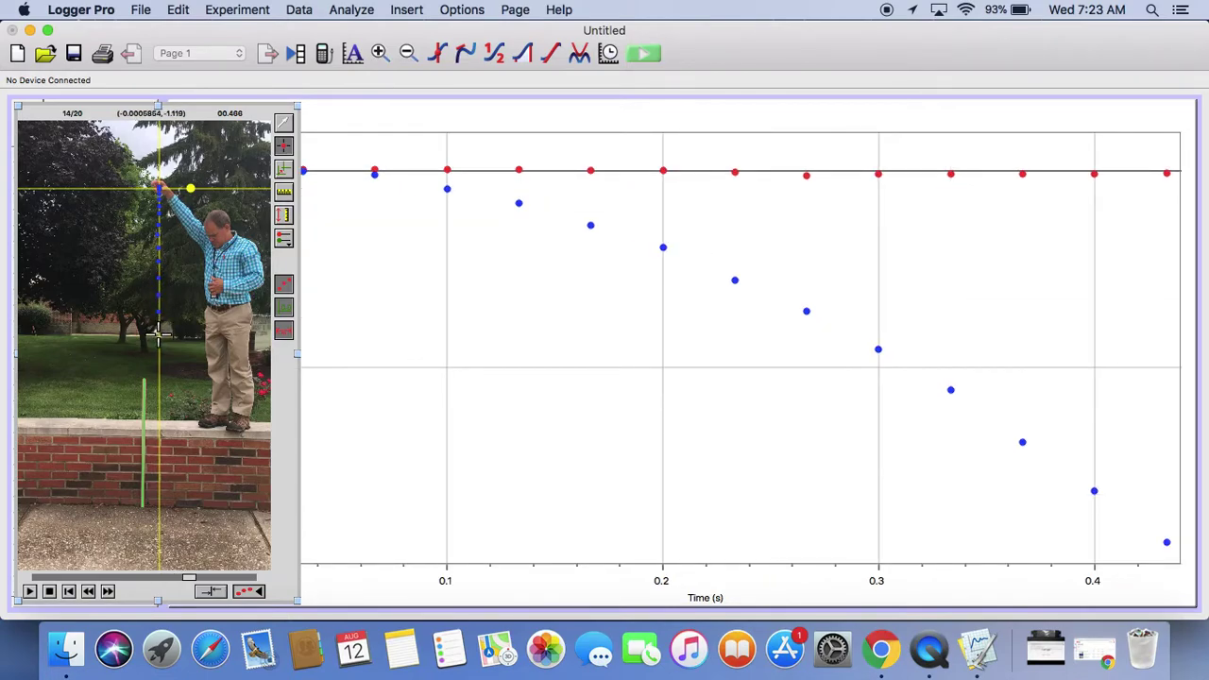
left_click(159, 331)
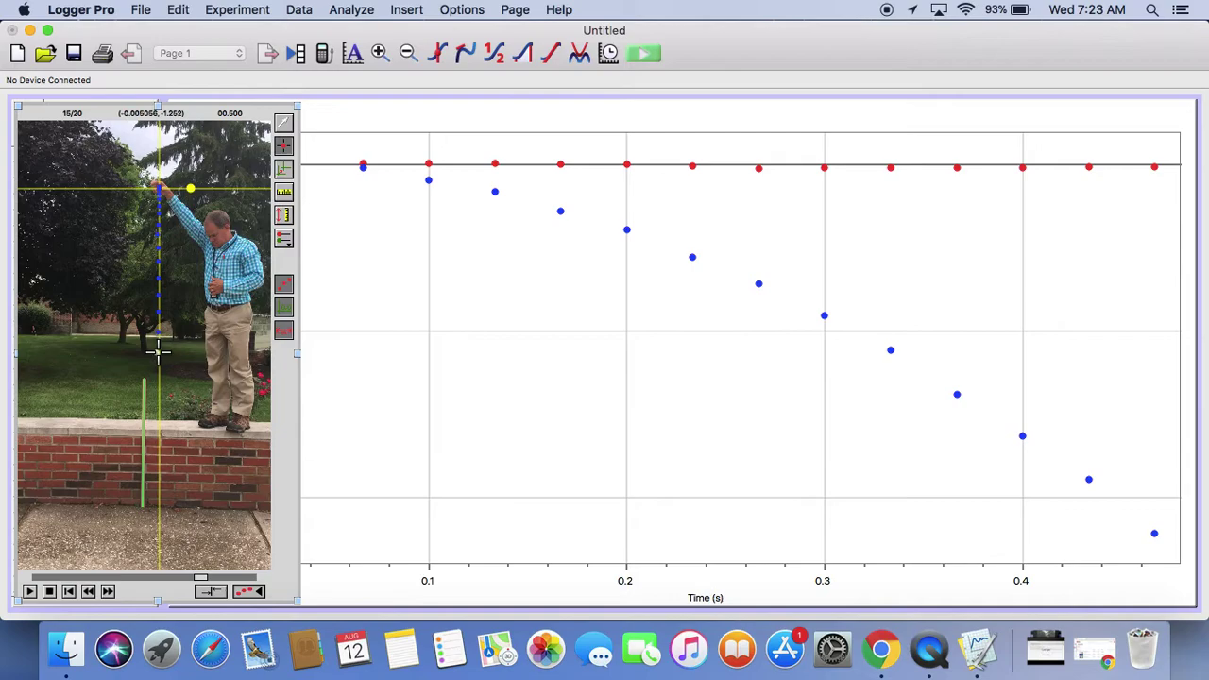
left_click(159, 354)
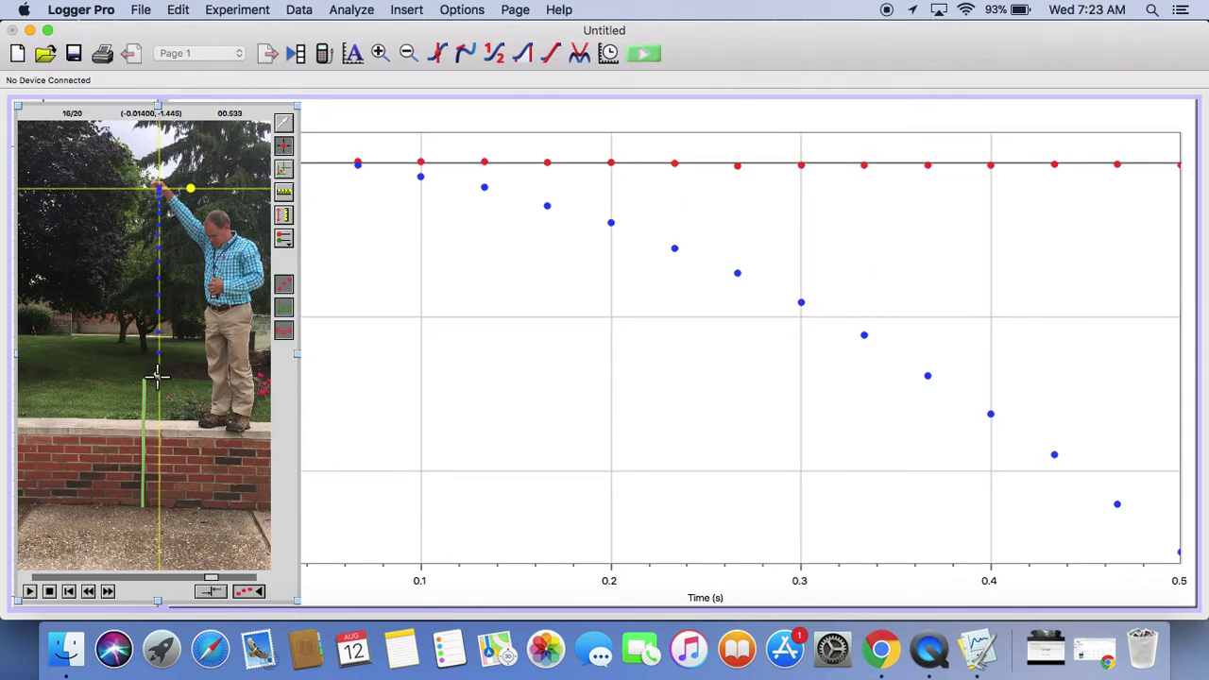
left_click(157, 382)
left_click(157, 404)
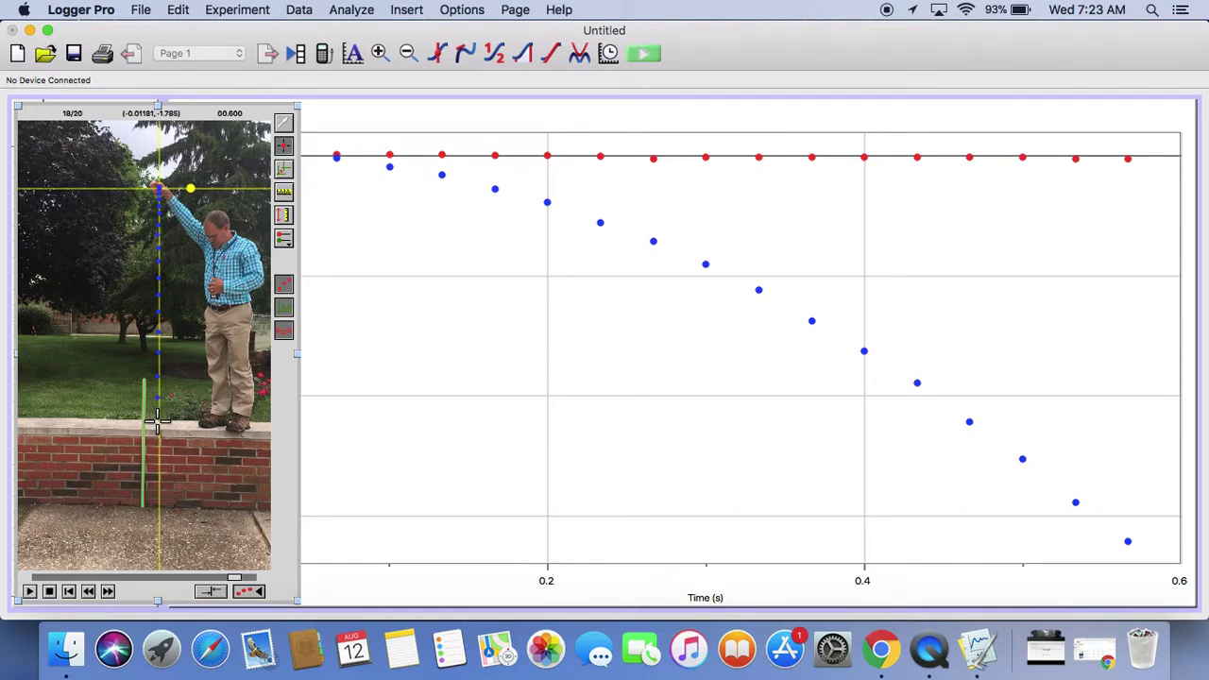
left_click(157, 424)
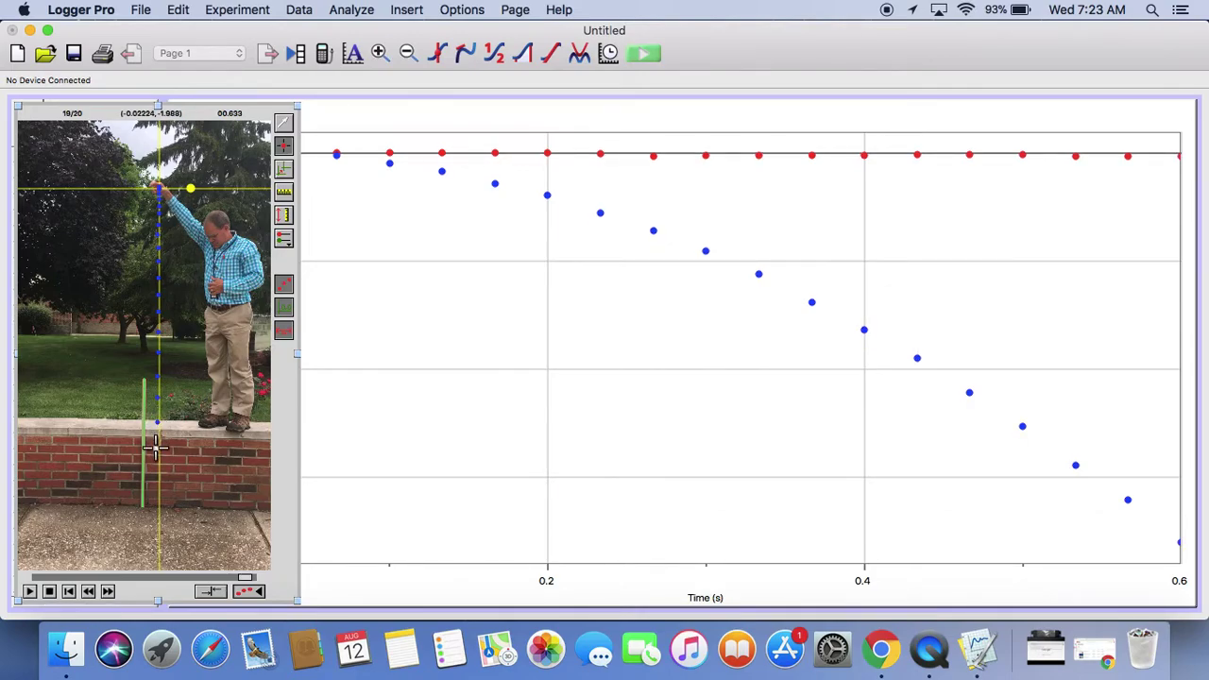
left_click(157, 447)
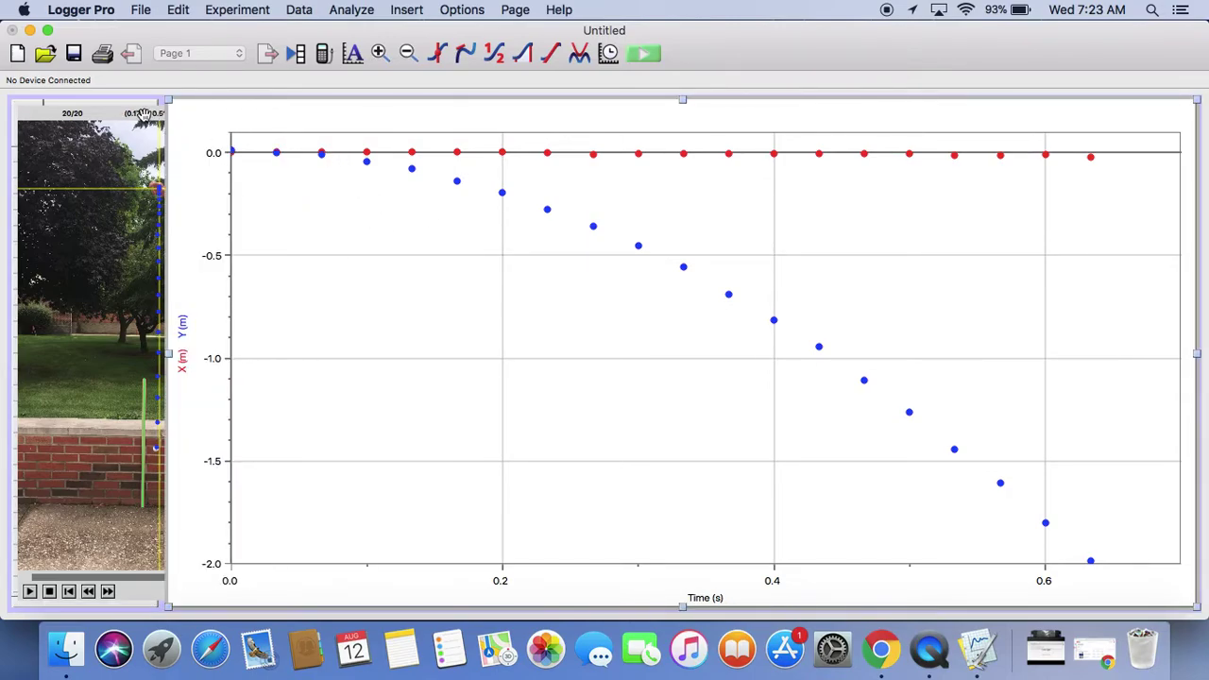
Move the video aside and bring the full position graph forward beside the data table.
left_click_drag(99, 113, 431, 121)
left_click(263, 230)
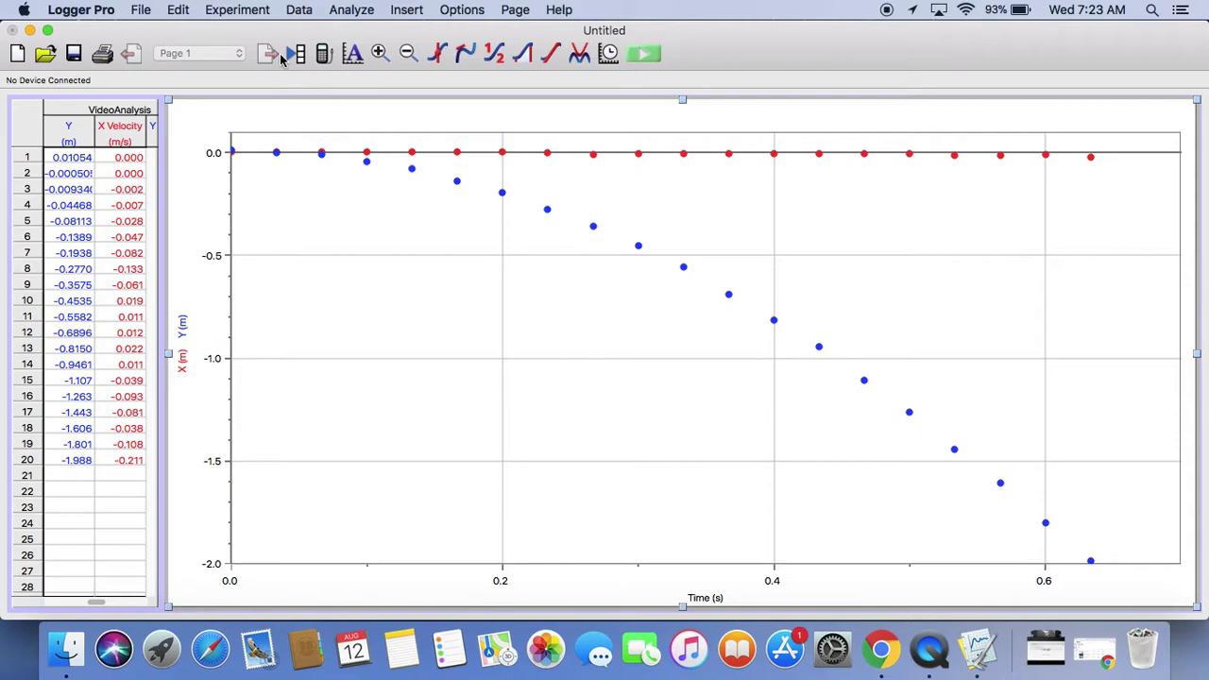
Delete the X column from the data table.
left_click(302, 10)
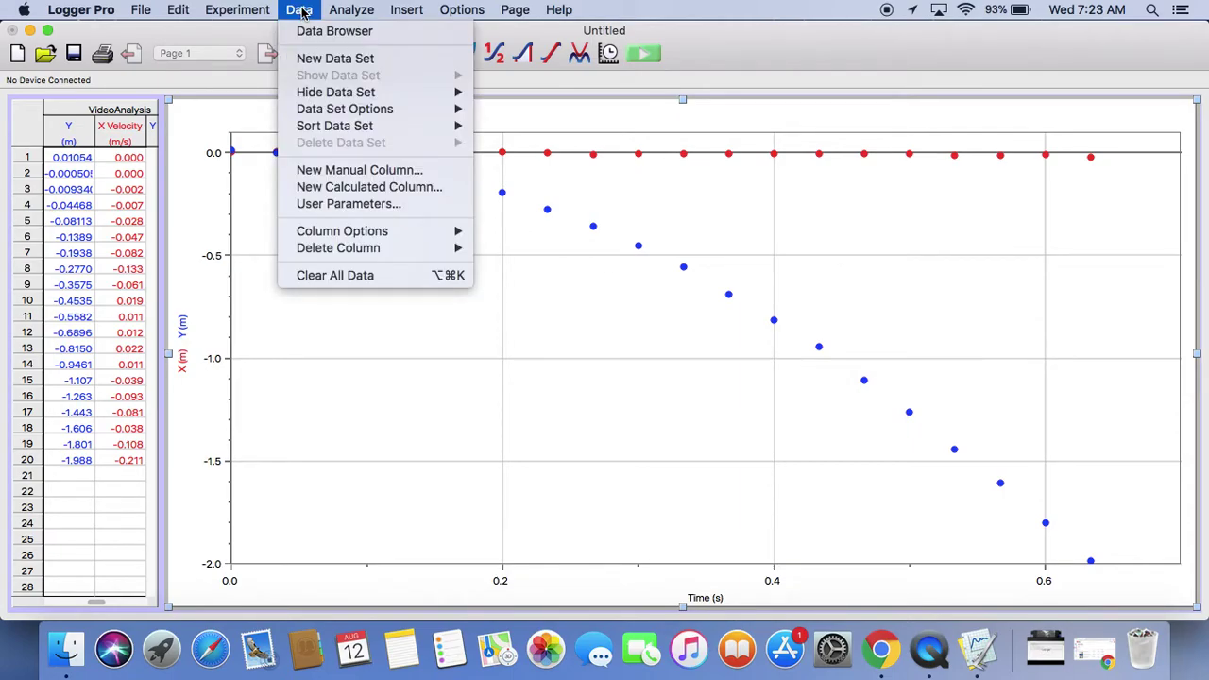
mouse_move(320, 250)
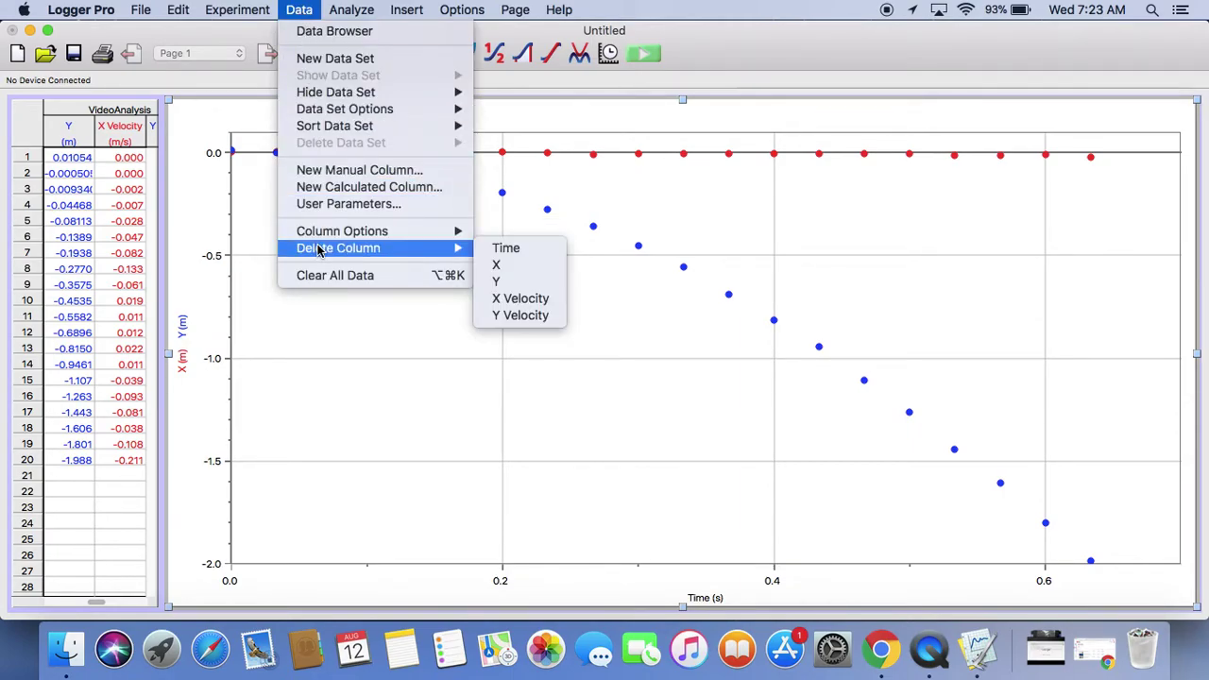
left_click(507, 266)
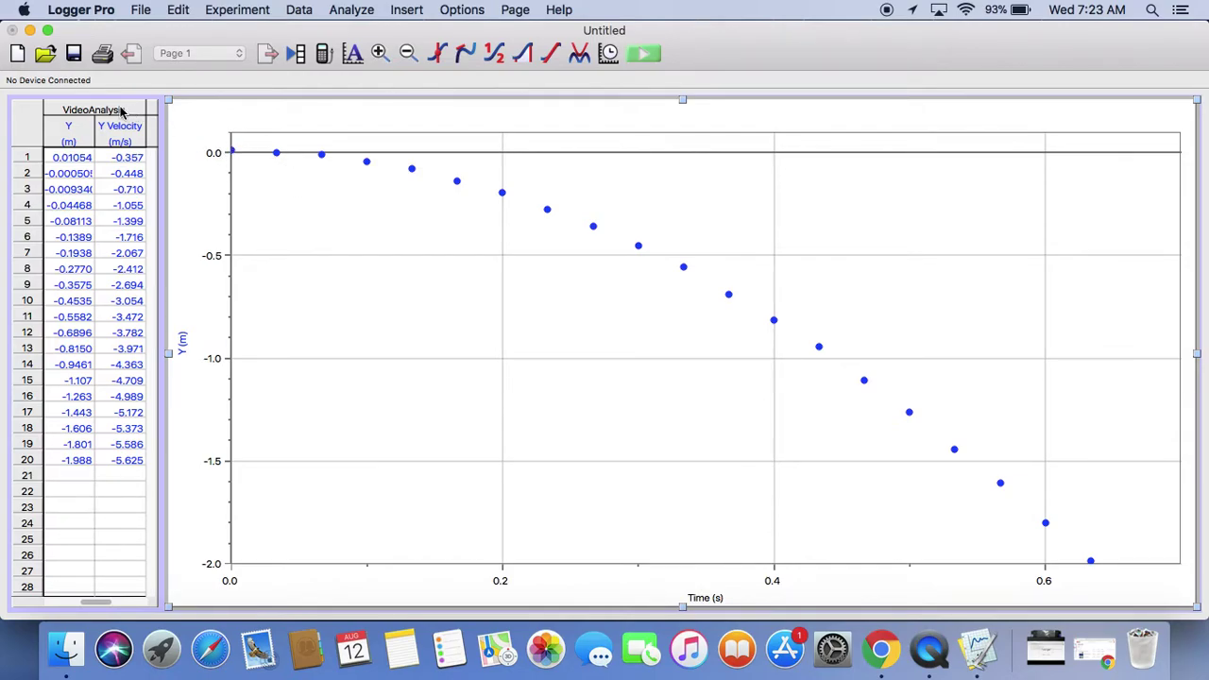
Widen the data table so the Time column shows beside Y and Y Velocity.
left_click(82, 111)
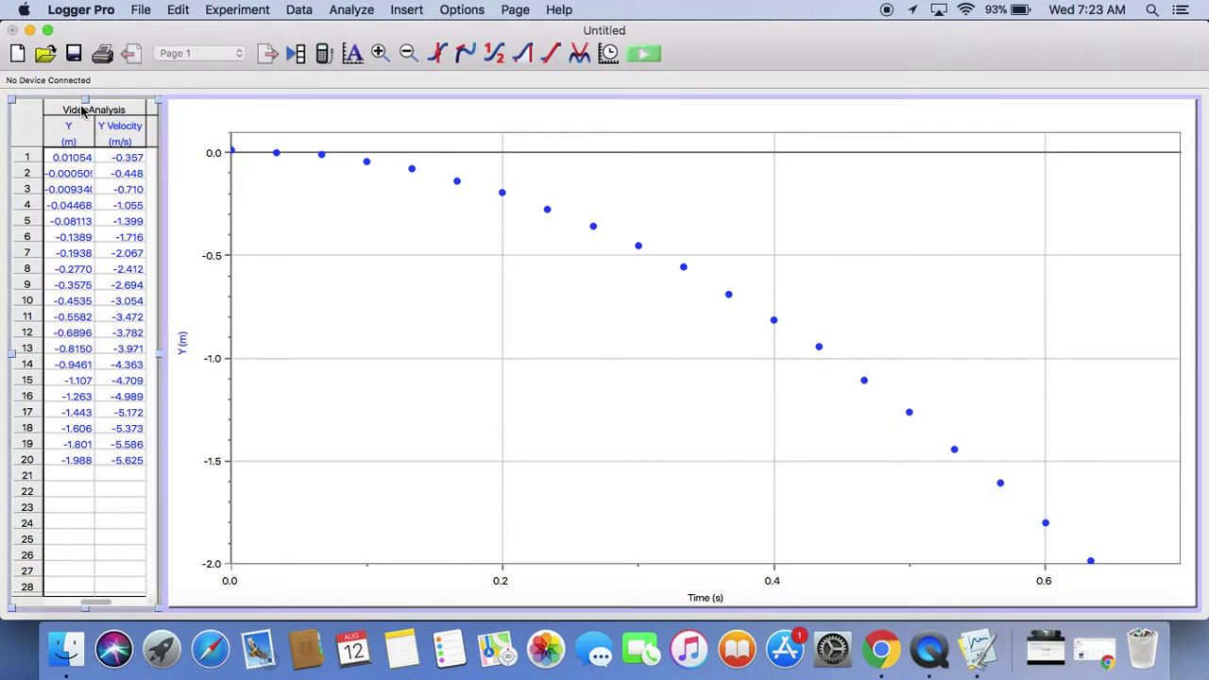
left_click_drag(158, 356, 387, 357)
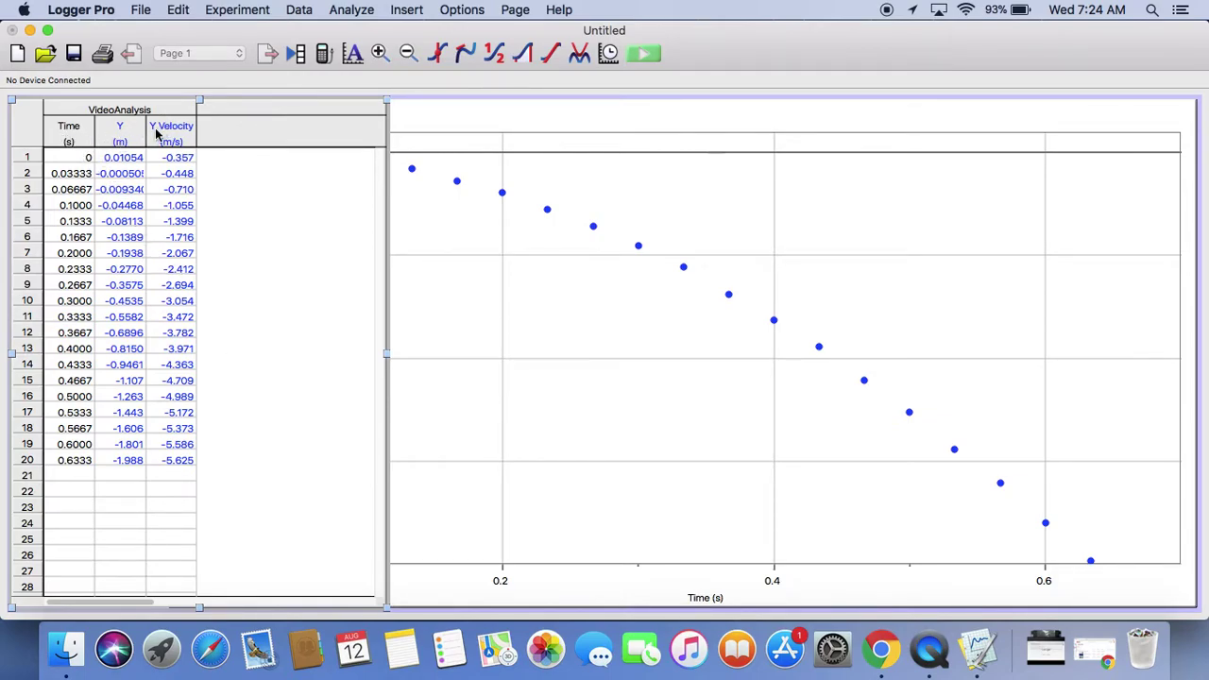
Delete the Y Velocity column, leaving only Time and Y.
left_click(300, 10)
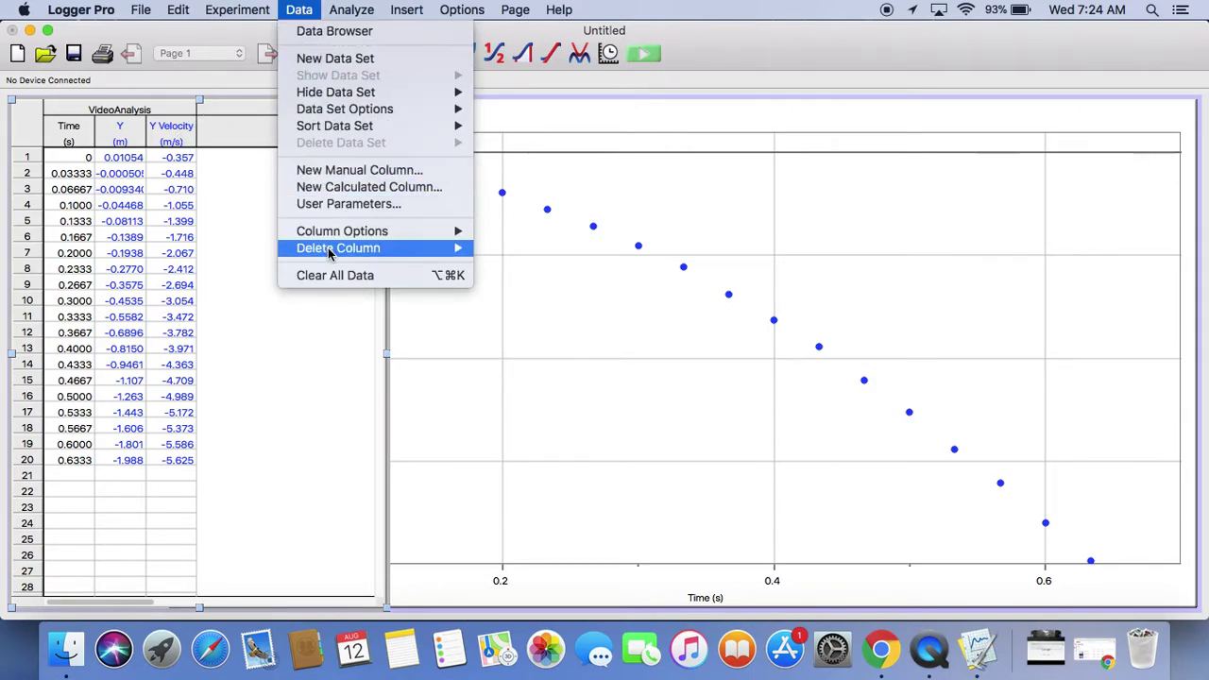
mouse_move(336, 251)
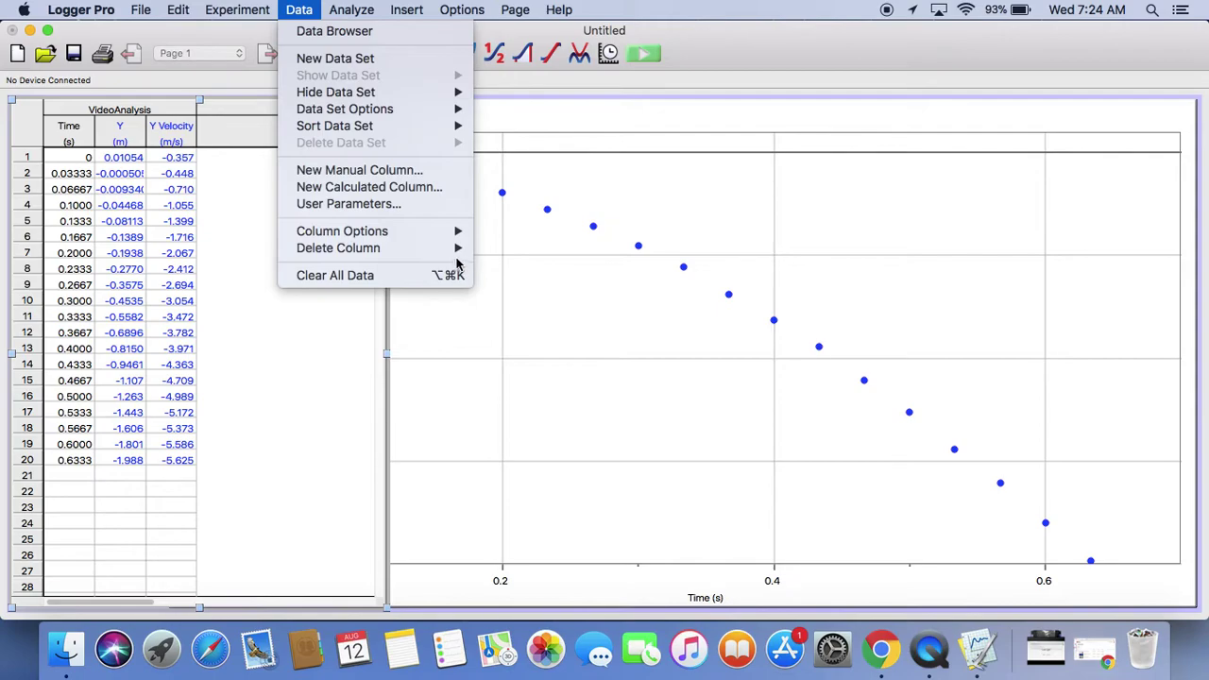
left_click(509, 282)
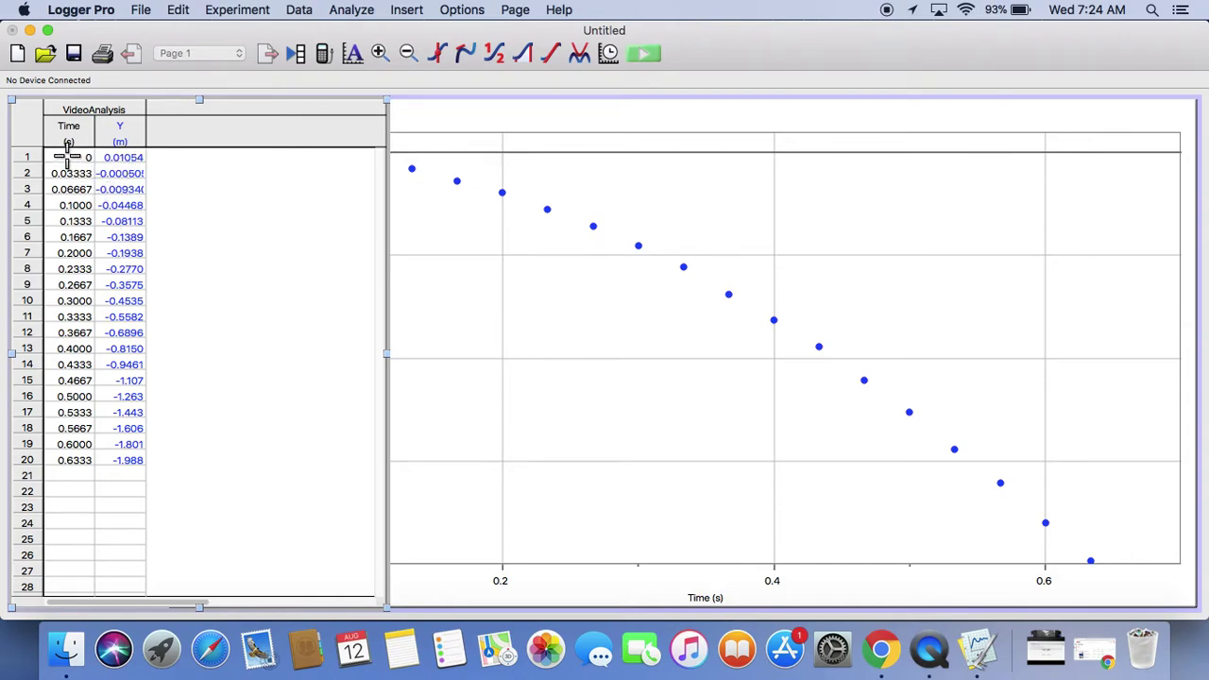
Select the Time and Y cells in rows 1 through 20.
mouse_move(64, 162)
left_mouse_down()
mouse_move(117, 170)
mouse_move(130, 471)
left_mouse_up()
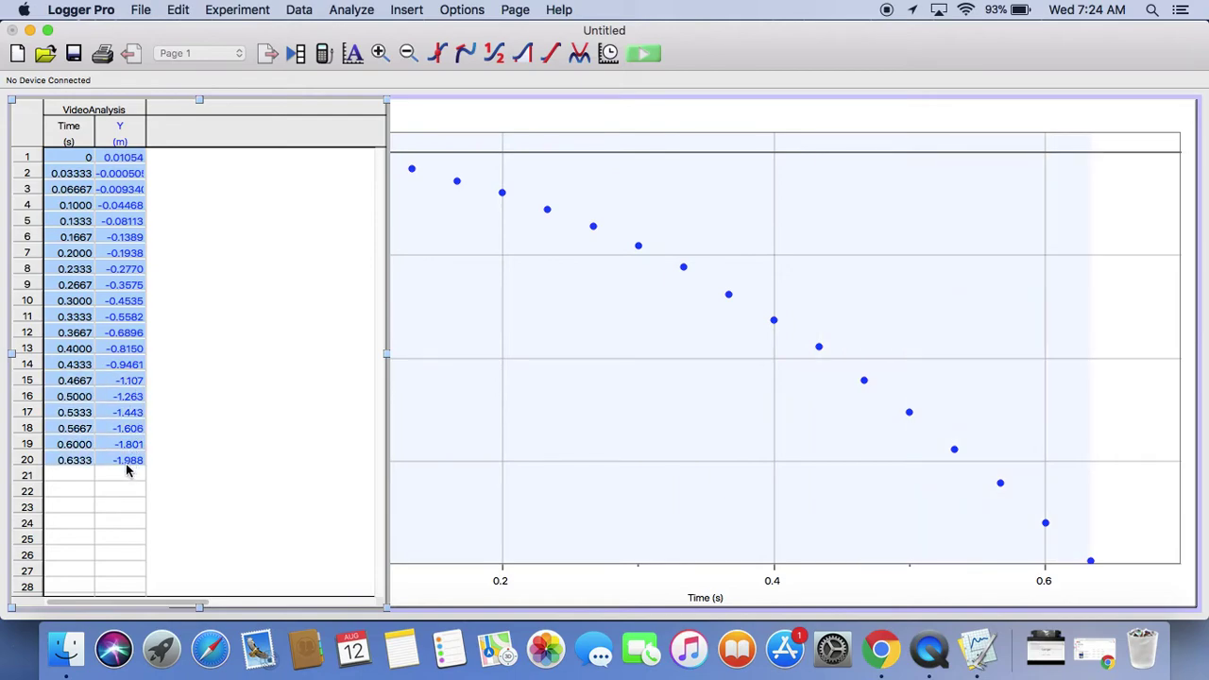